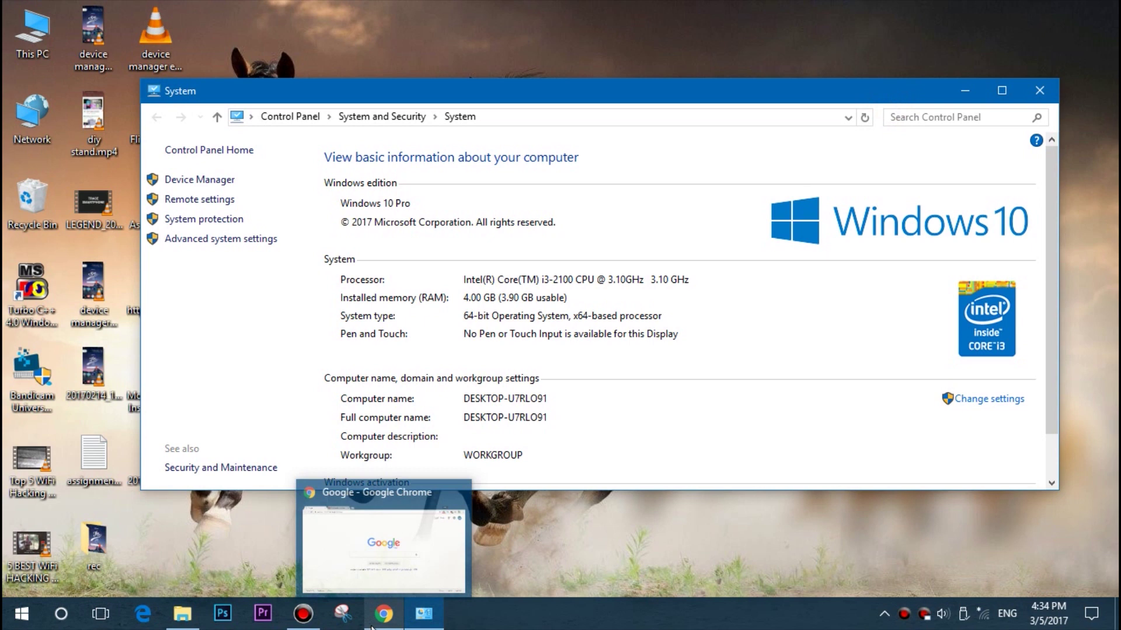
# Step: Bring the Chrome window to the front over Control Panel's System page
pyautogui.click(380, 616)
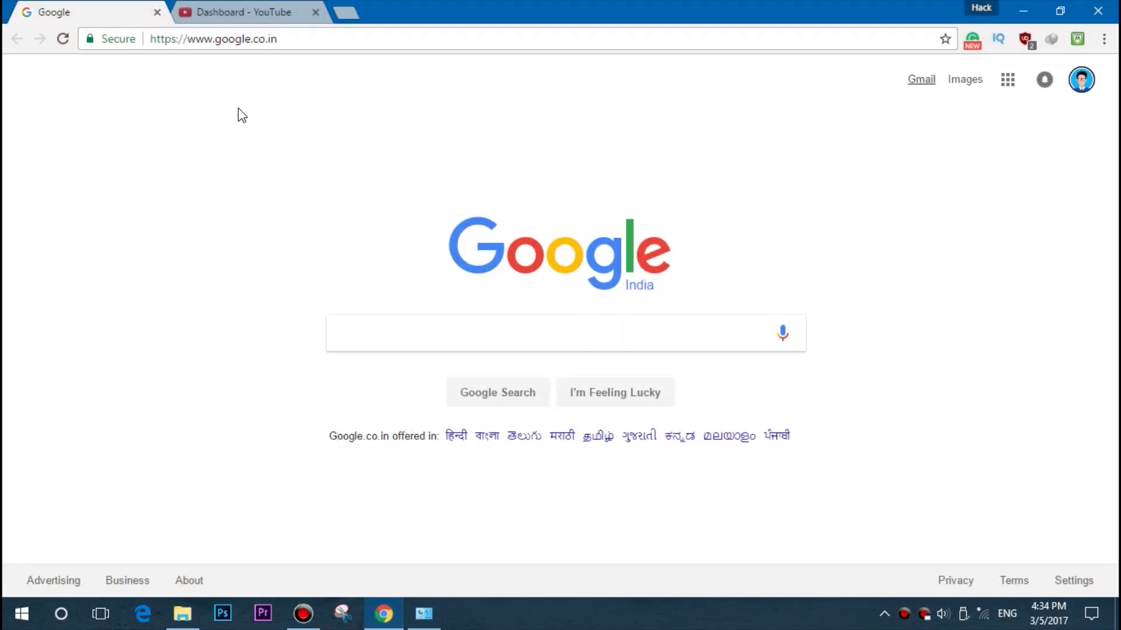
# Step: Close the YouTube tab, check Chrome's About page for version 56.0.2924.87 (64-bit), and return to System
pyautogui.click(315, 12)
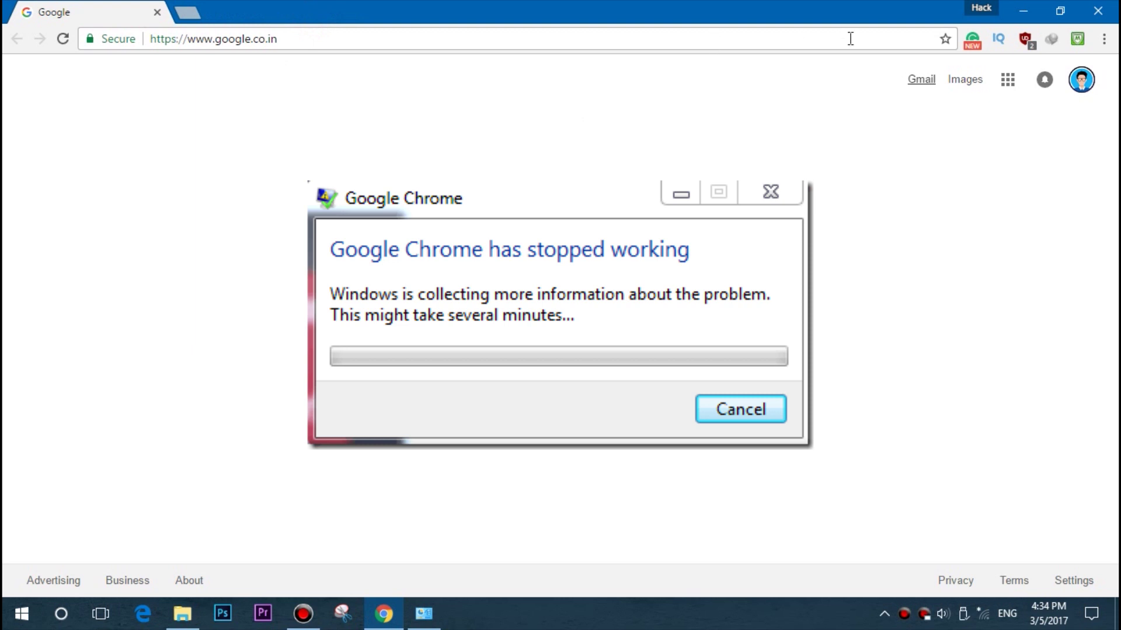
pyautogui.click(1103, 39)
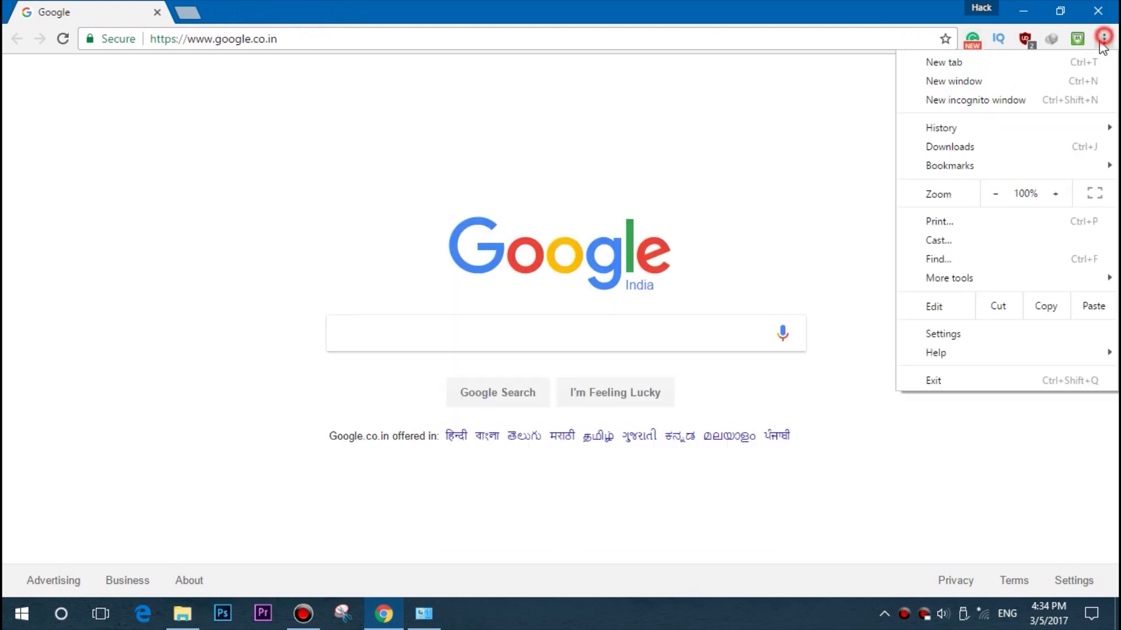
pyautogui.click(943, 336)
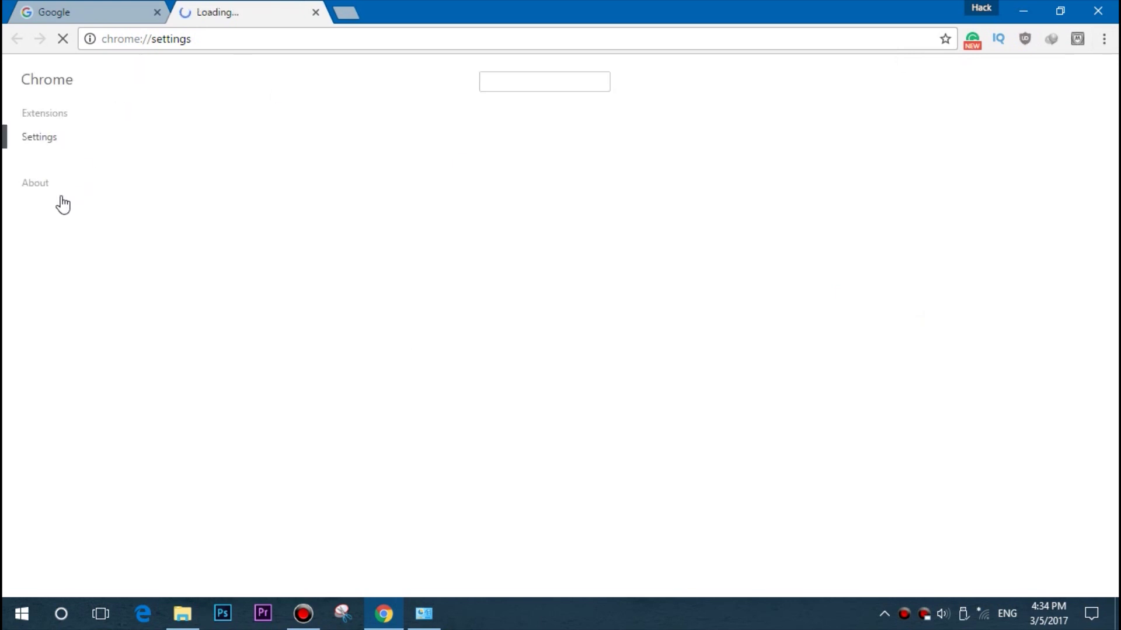
pyautogui.click(50, 183)
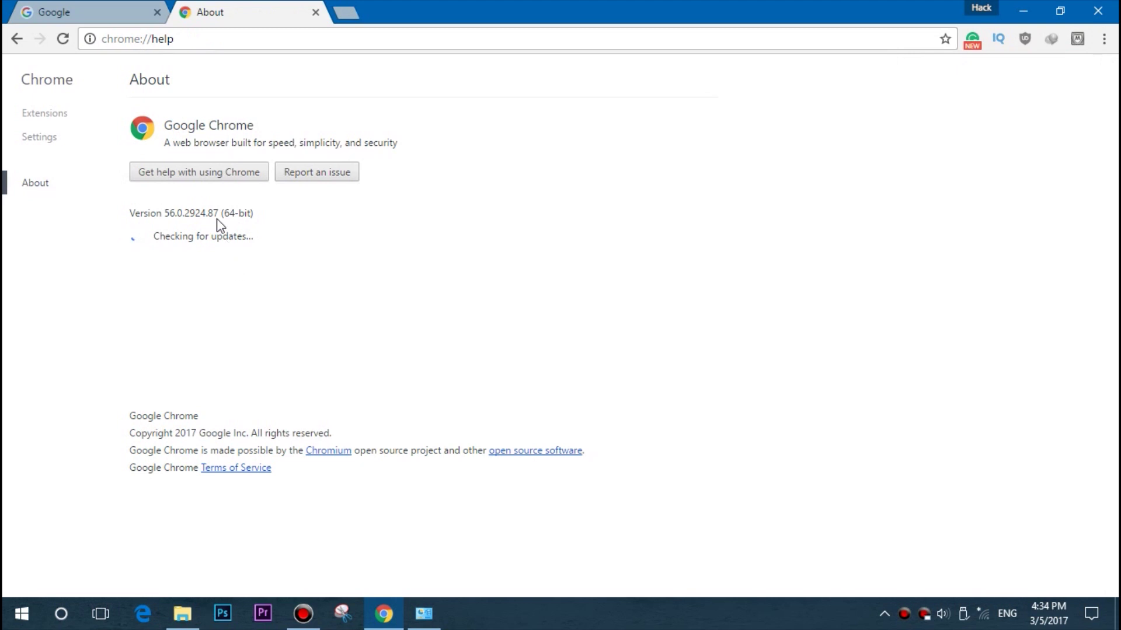
pyautogui.click(427, 602)
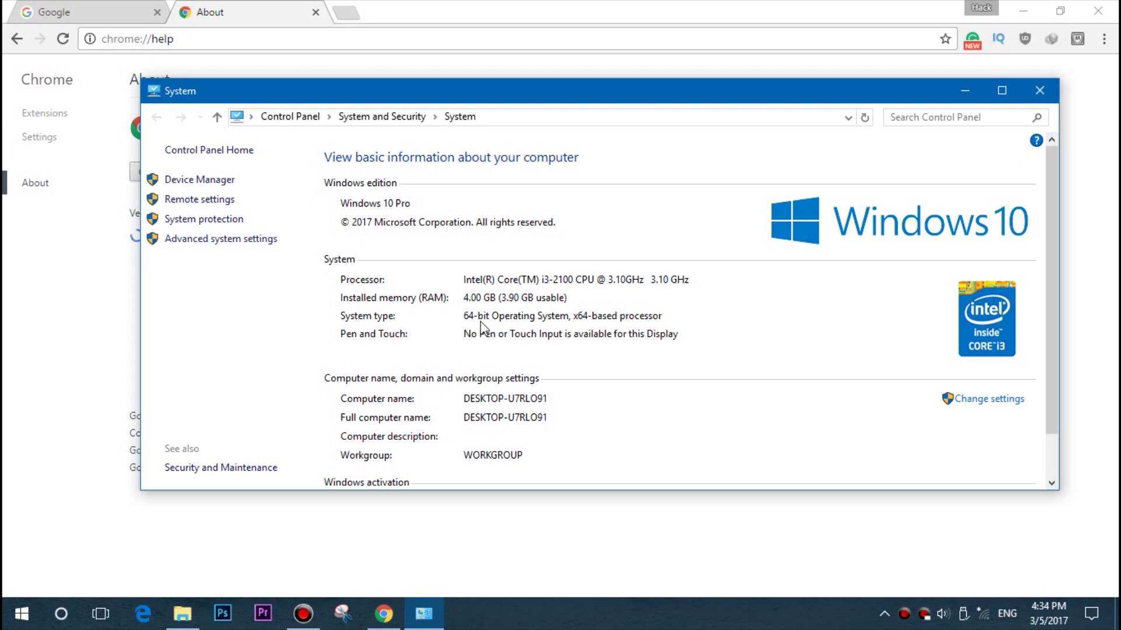
# Step: Bring Chrome's About page forward and launch Task Manager from the taskbar menu
pyautogui.click(78, 375)
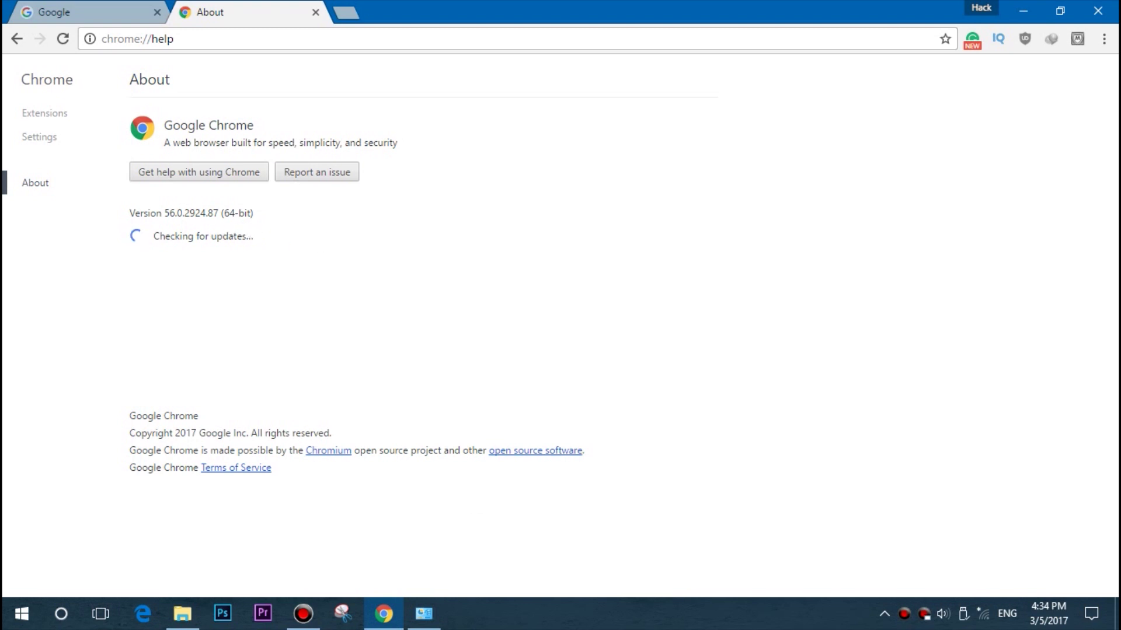
pyautogui.rightClick(604, 614)
pyautogui.click(646, 547)
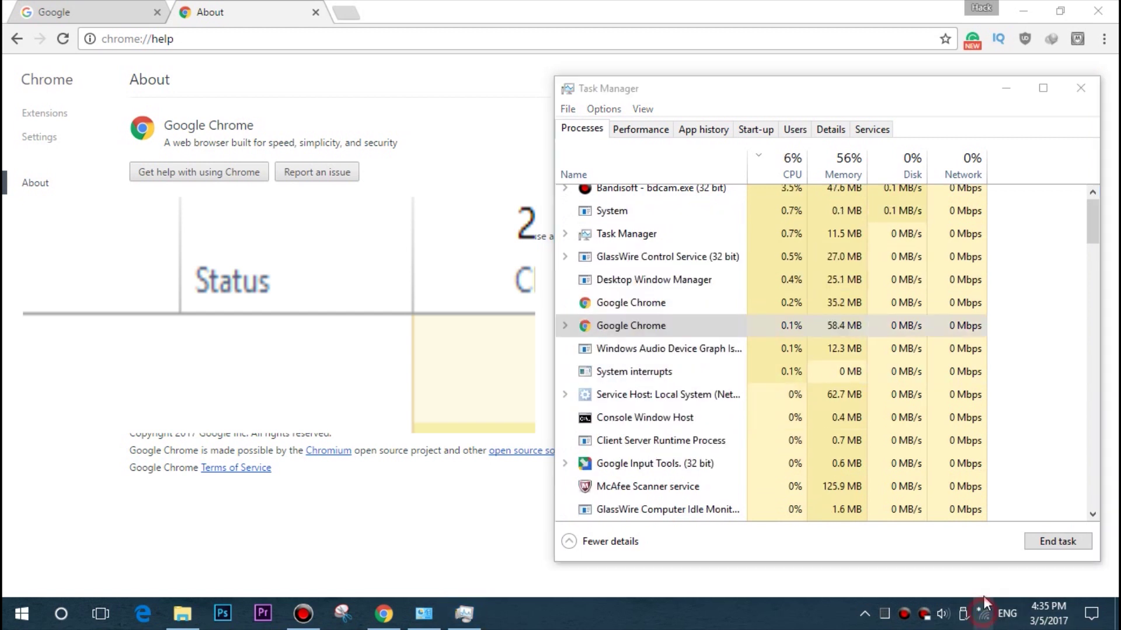
# Step: Connect to the NVIDIA_VR_Gaming_UE4 Wi-Fi network and look through Task Manager's process list
pyautogui.click(984, 615)
pyautogui.click(1019, 175)
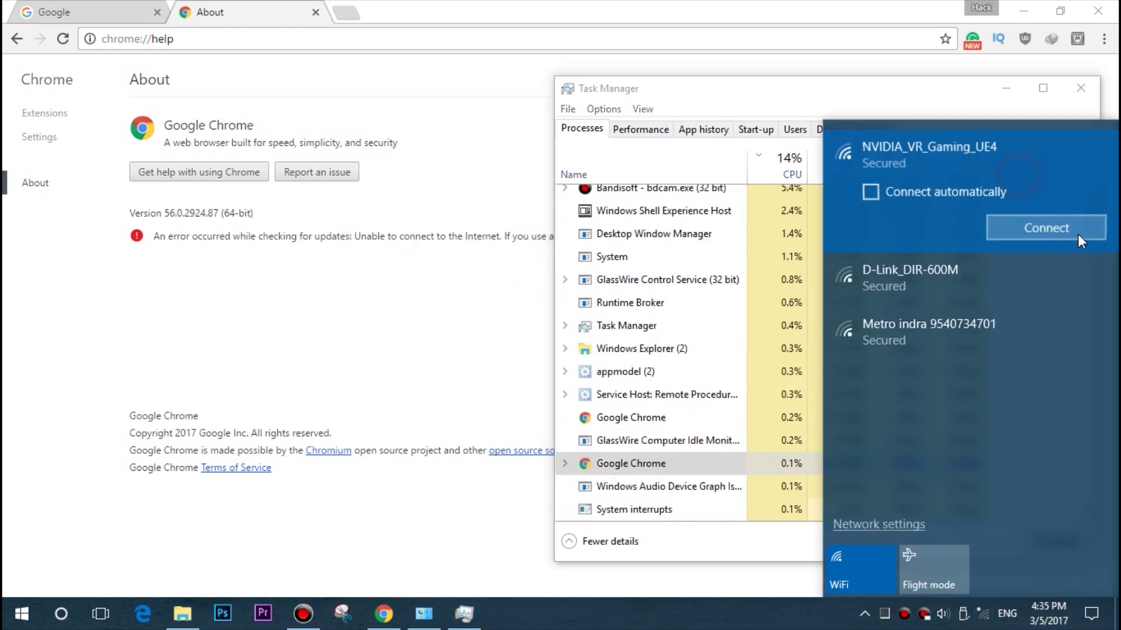
pyautogui.click(1057, 229)
pyautogui.click(786, 100)
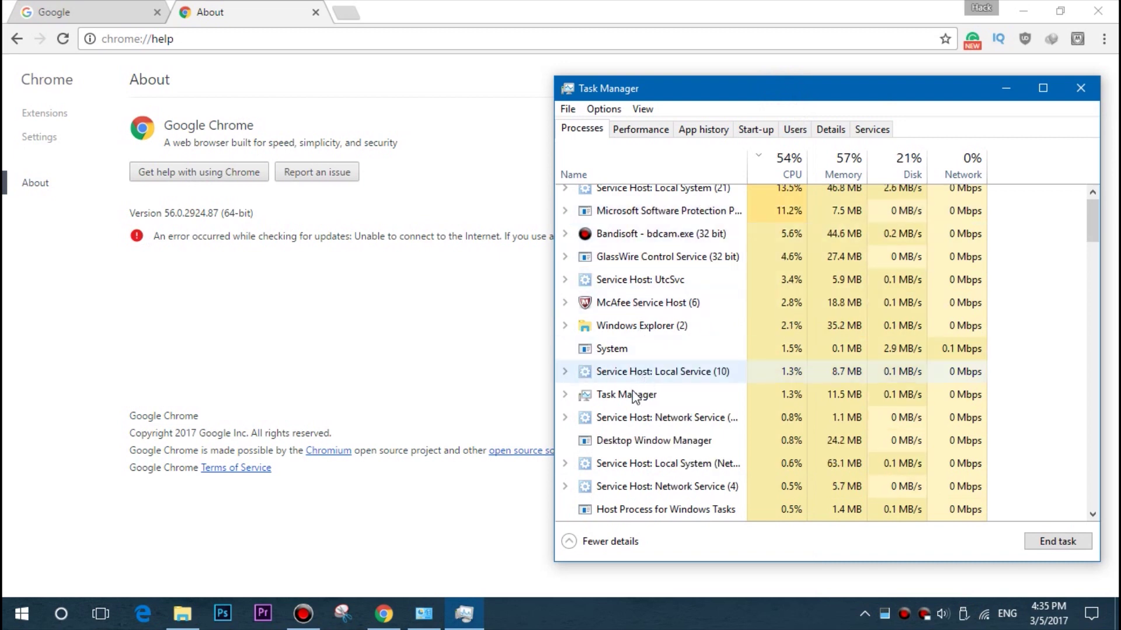
pyautogui.scroll(-4, 644, 440)
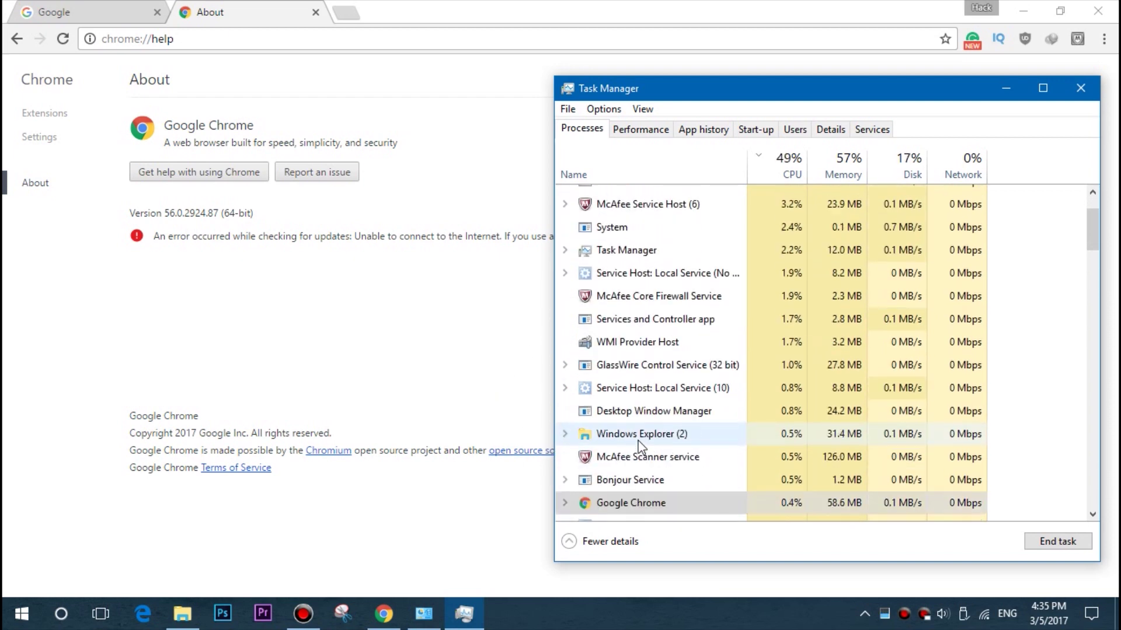
pyautogui.scroll(3, 640, 446)
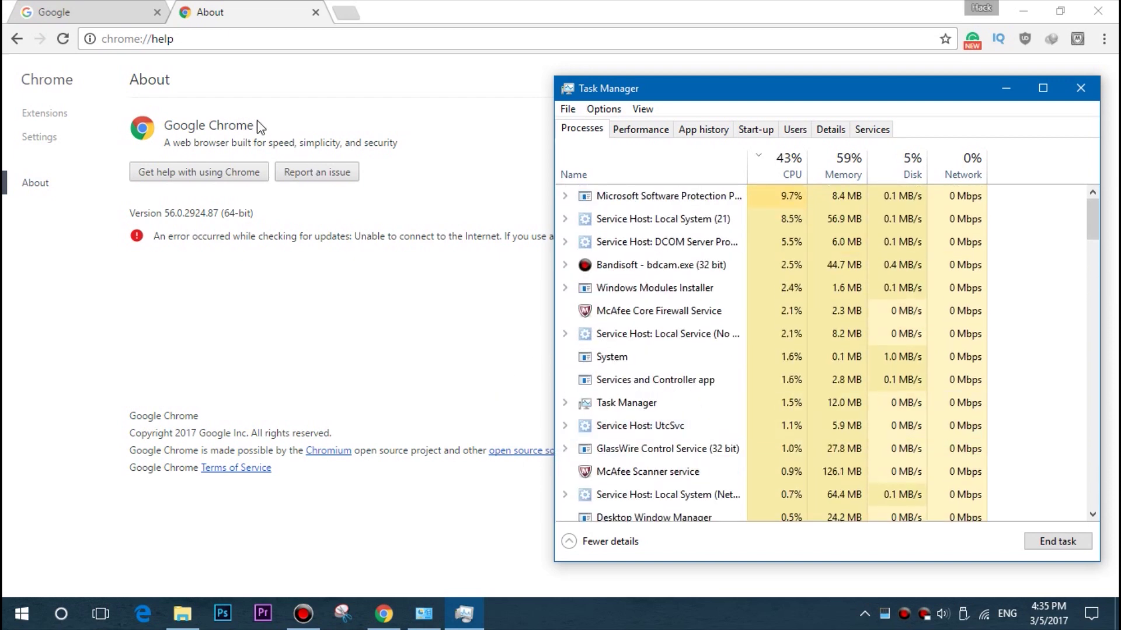
# Step: Reload Chrome's About page to recheck for updates on version 56.0.2924.87 (64-bit)
pyautogui.click(52, 176)
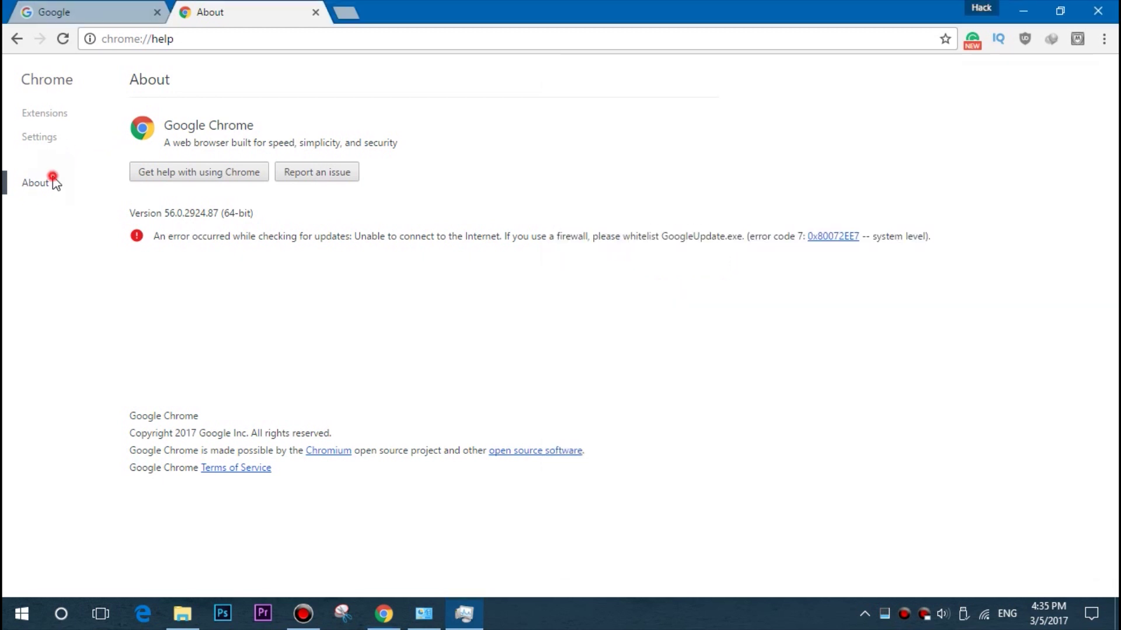
pyautogui.click(38, 135)
pyautogui.click(42, 185)
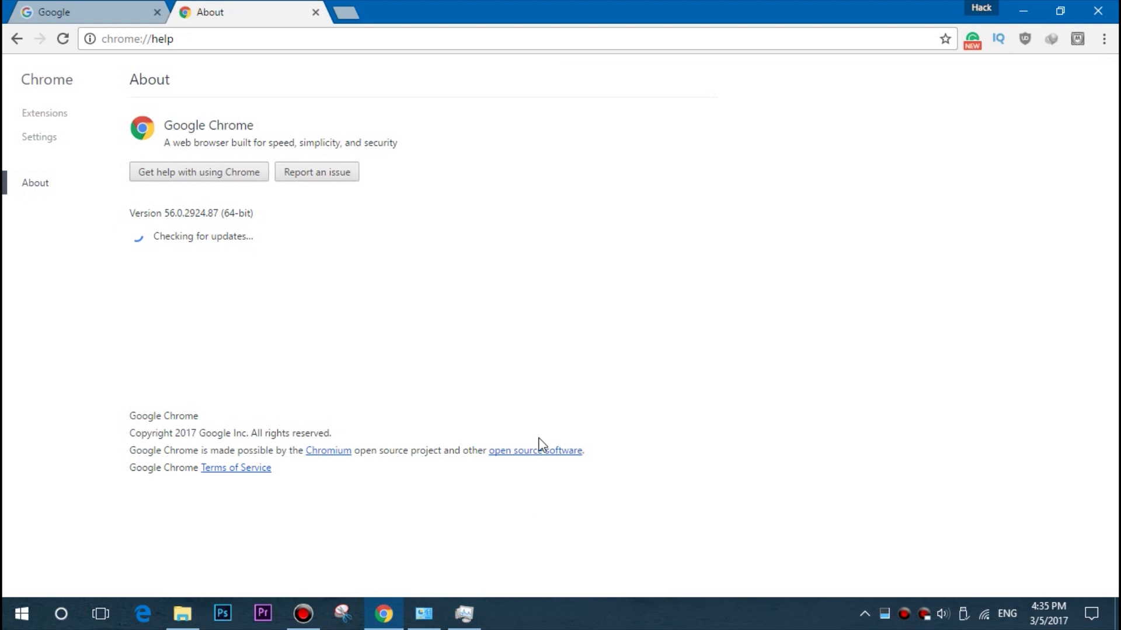
pyautogui.moveTo(475, 610)
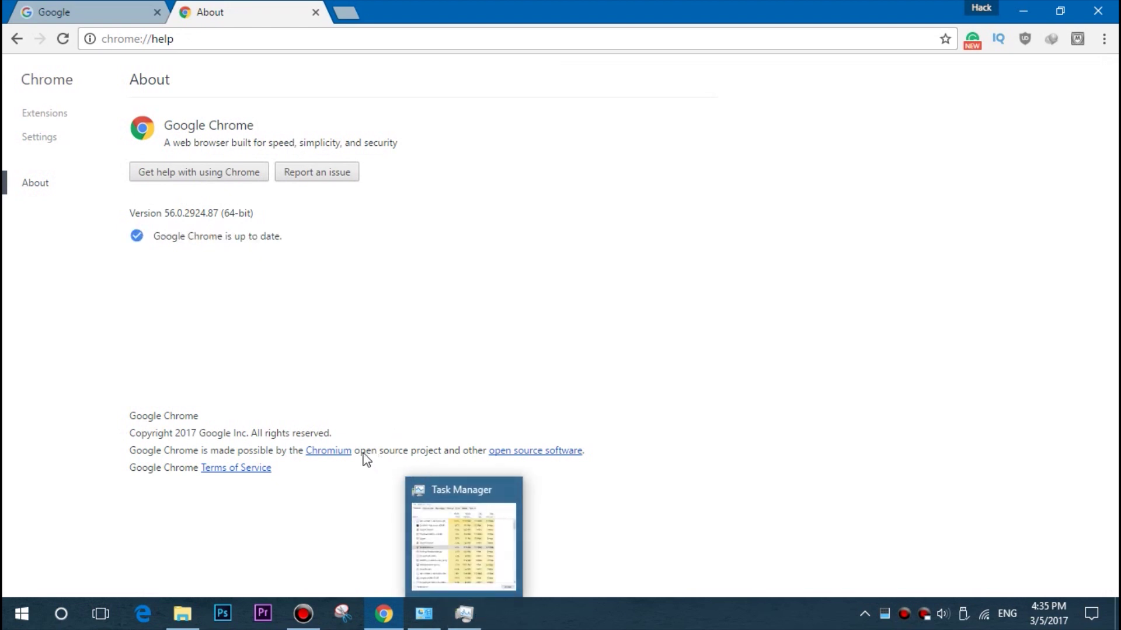
pyautogui.click(355, 436)
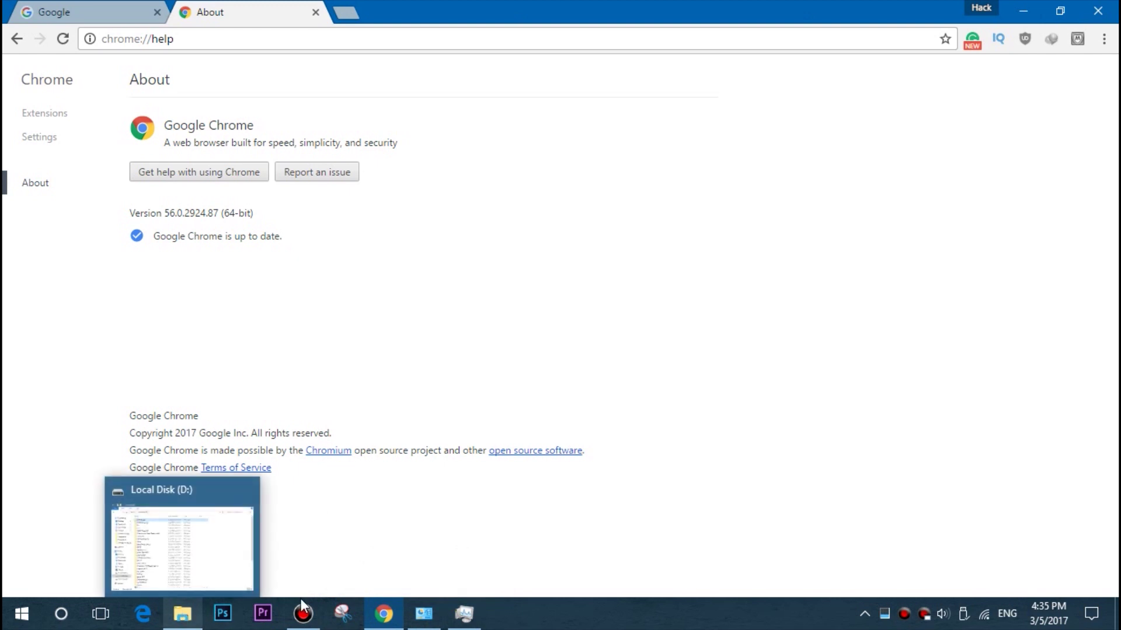
# Step: Compare the System window's 64-bit type with Chrome's About page, then launch Microsoft Edge
pyautogui.click(432, 619)
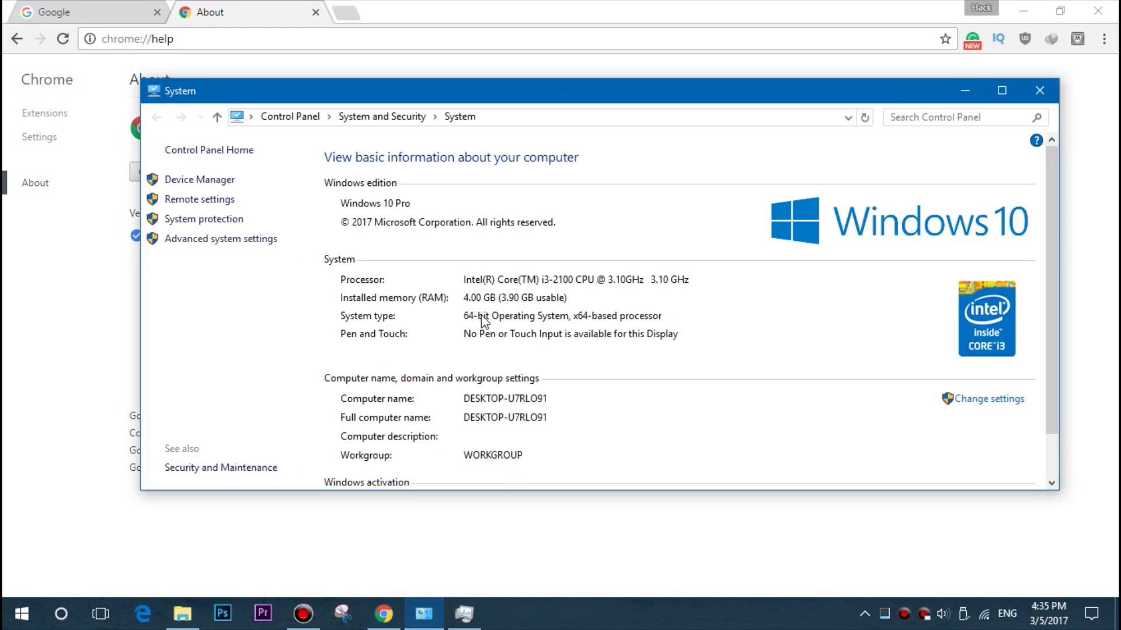
pyautogui.click(75, 345)
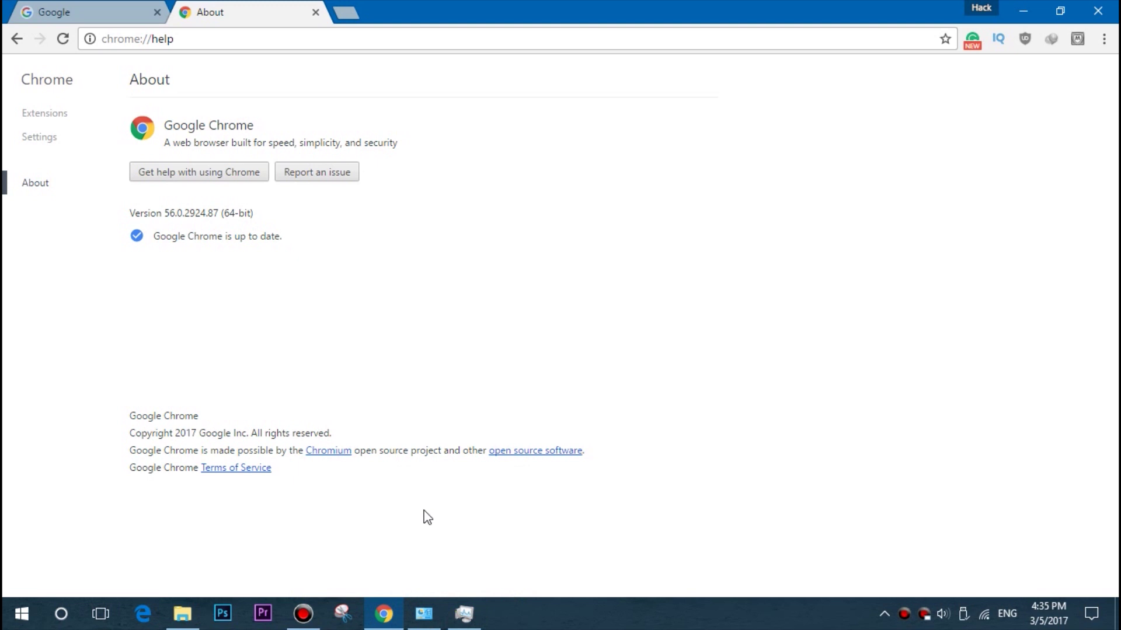
pyautogui.moveTo(182, 613)
pyautogui.click(138, 592)
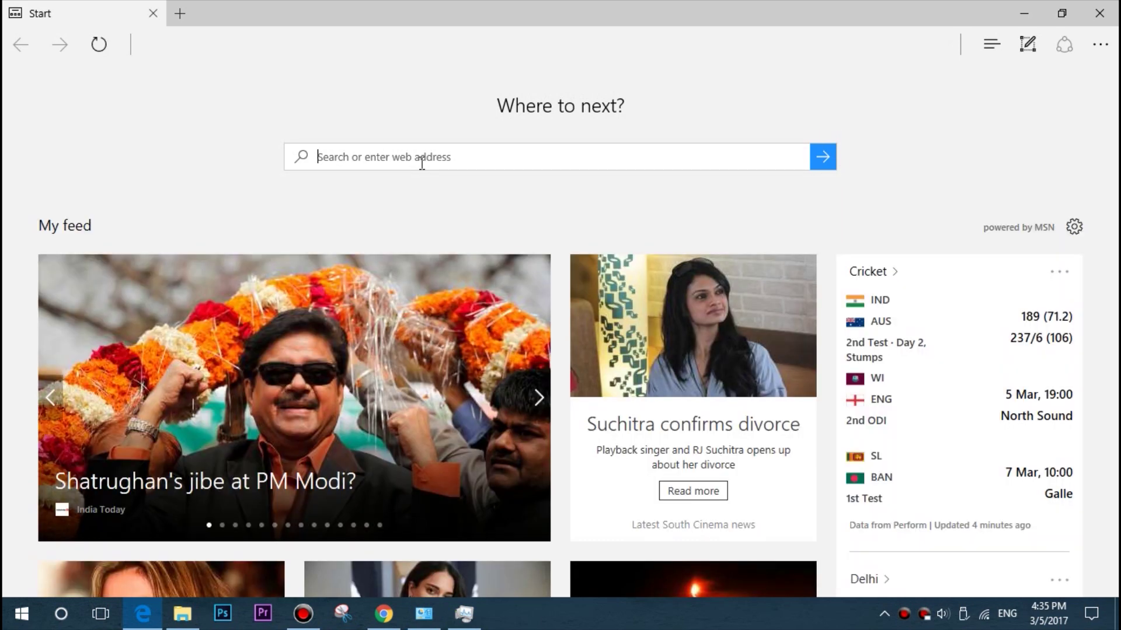
# Step: Load google.com in Microsoft Edge's address bar
pyautogui.write('google.com')
pyautogui.press('Return')
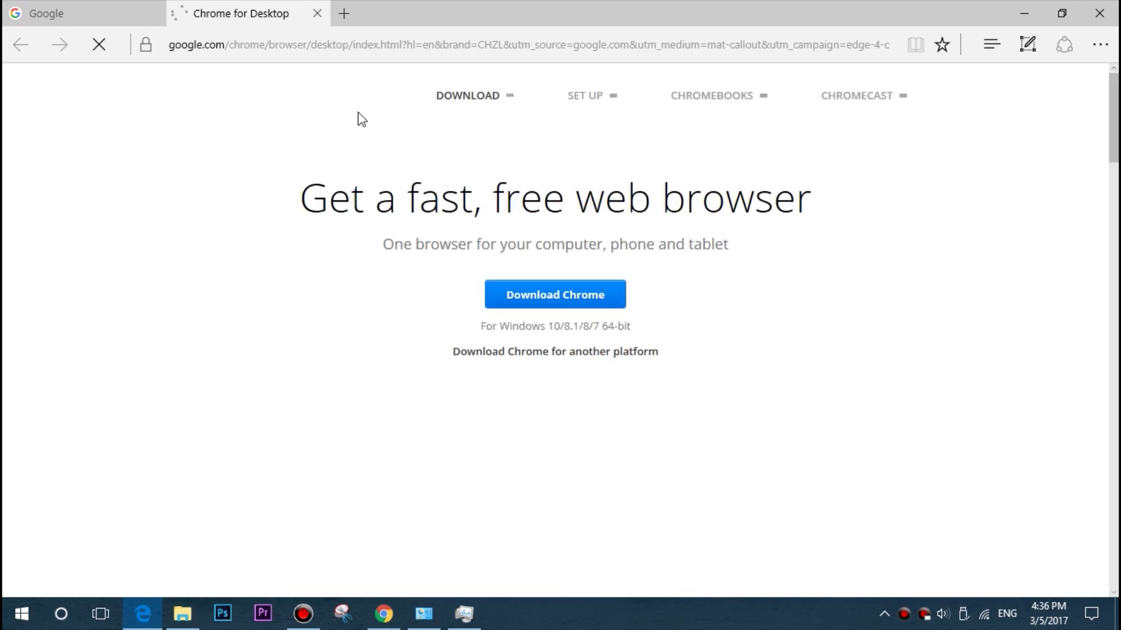
pyautogui.moveTo(429, 114)
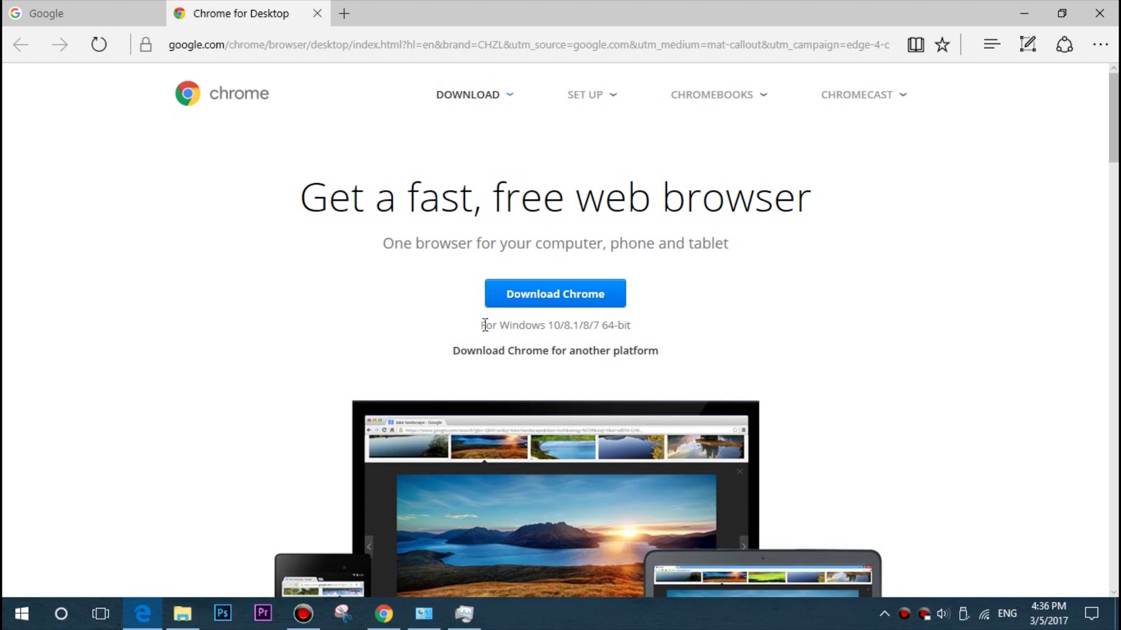
pyautogui.moveTo(485, 325); pyautogui.dragTo(633, 318)
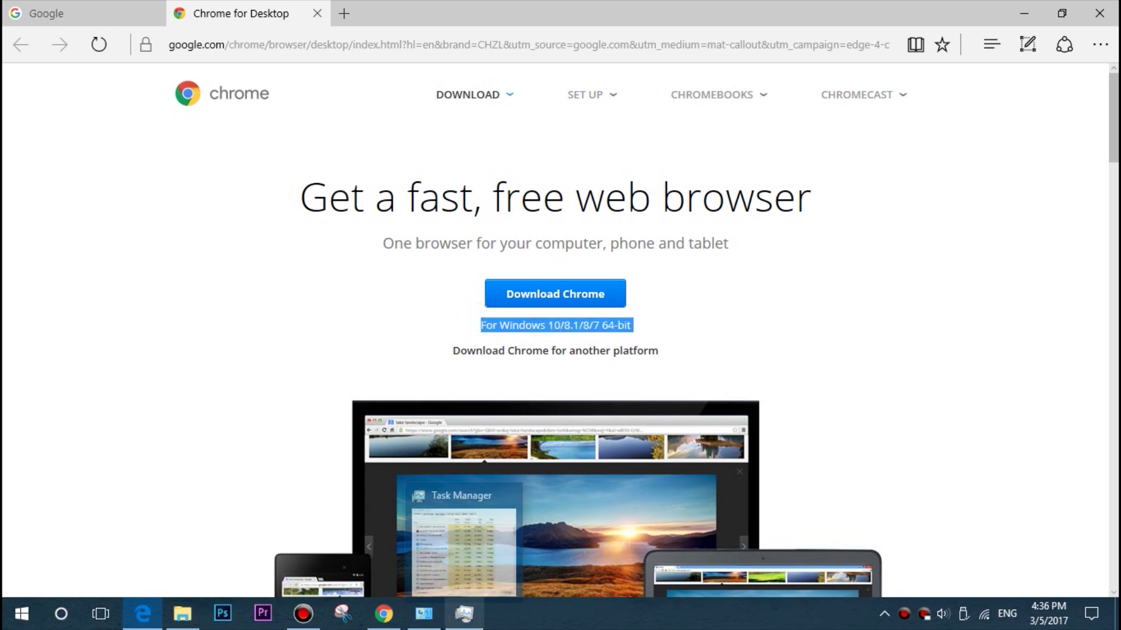
pyautogui.click(424, 613)
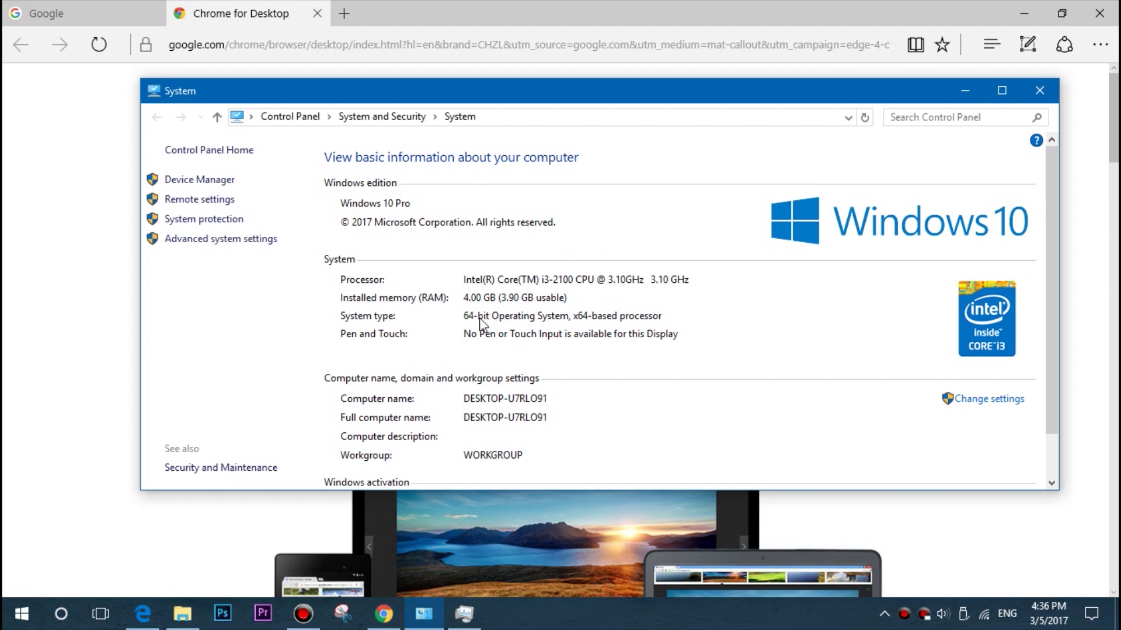
pyautogui.click(92, 410)
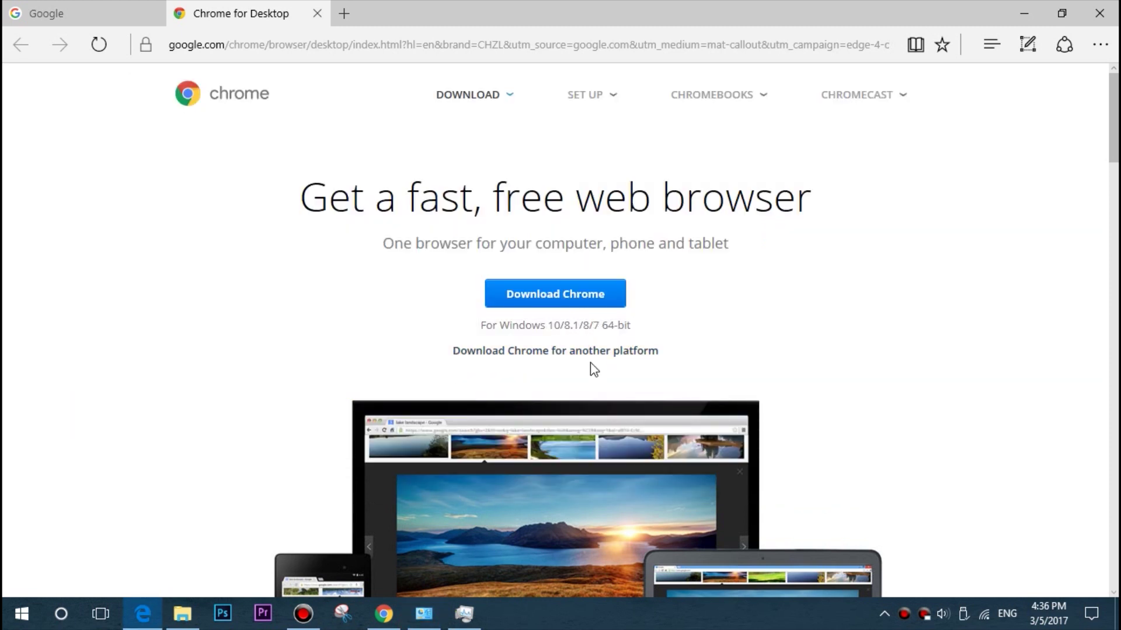
pyautogui.scroll(-15, 612, 387)
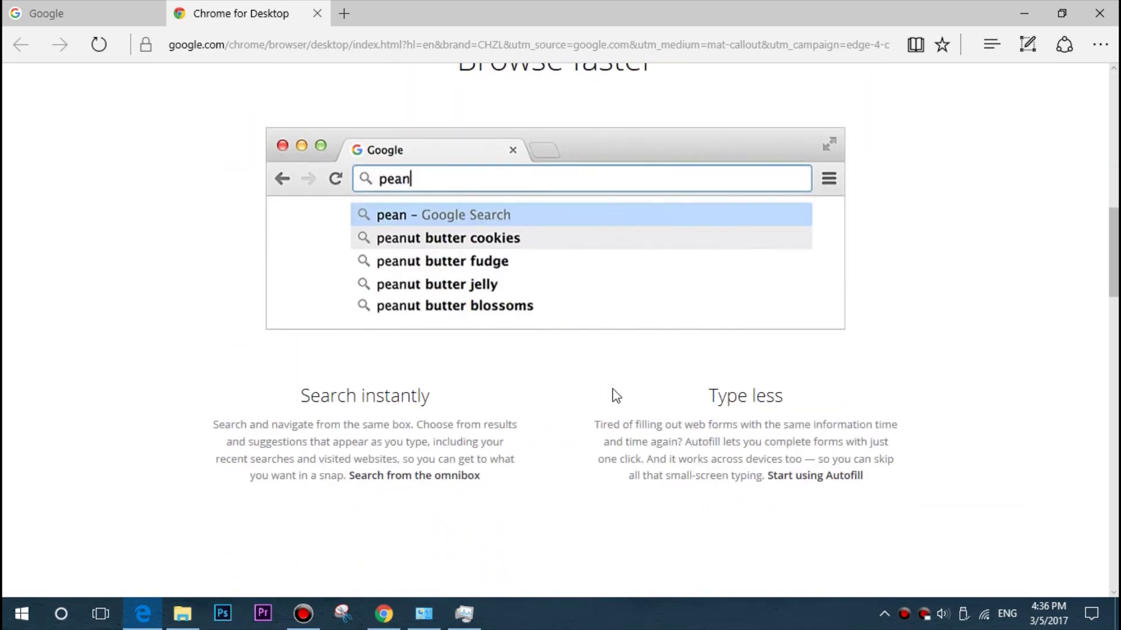
pyautogui.scroll(-15, 612, 390)
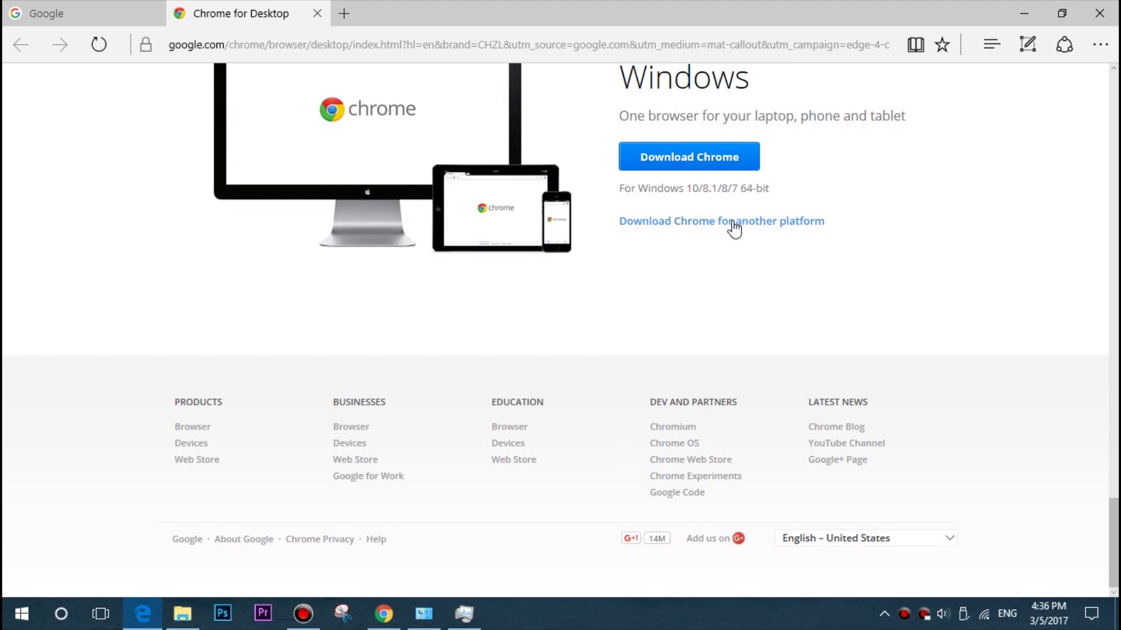
pyautogui.moveTo(1112, 529); pyautogui.dragTo(1068, 156)
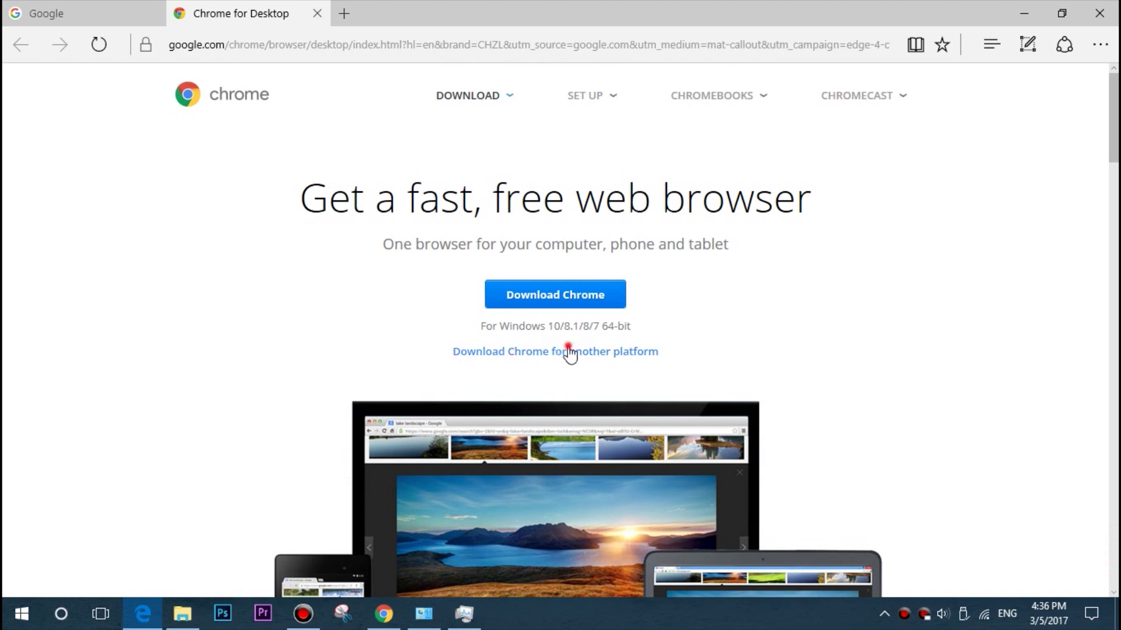
pyautogui.click(567, 352)
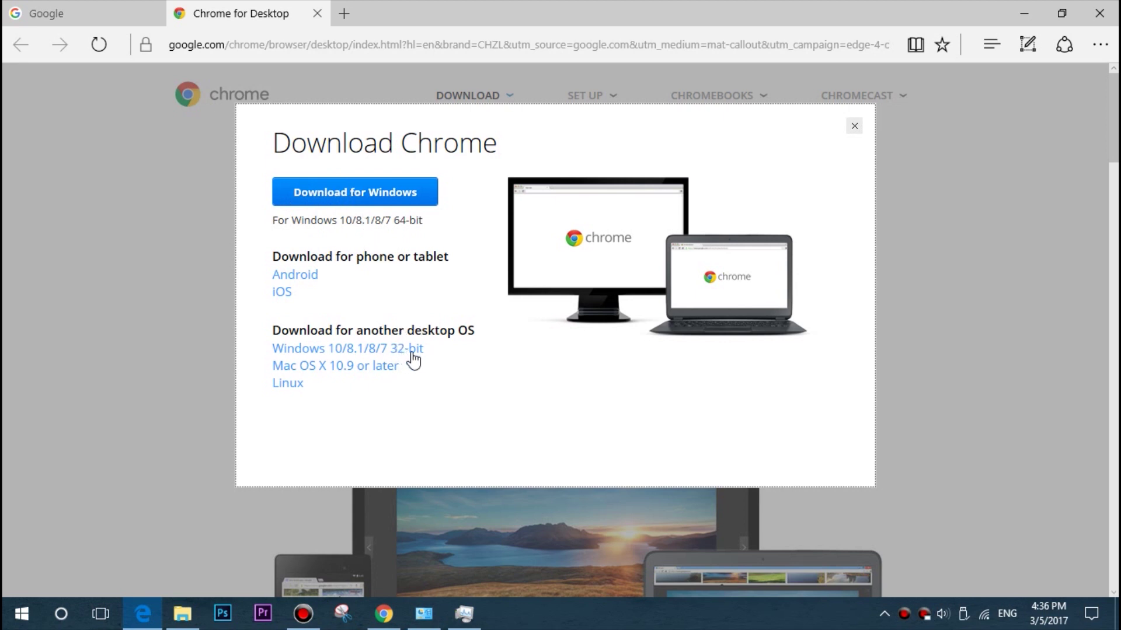
pyautogui.click(440, 623)
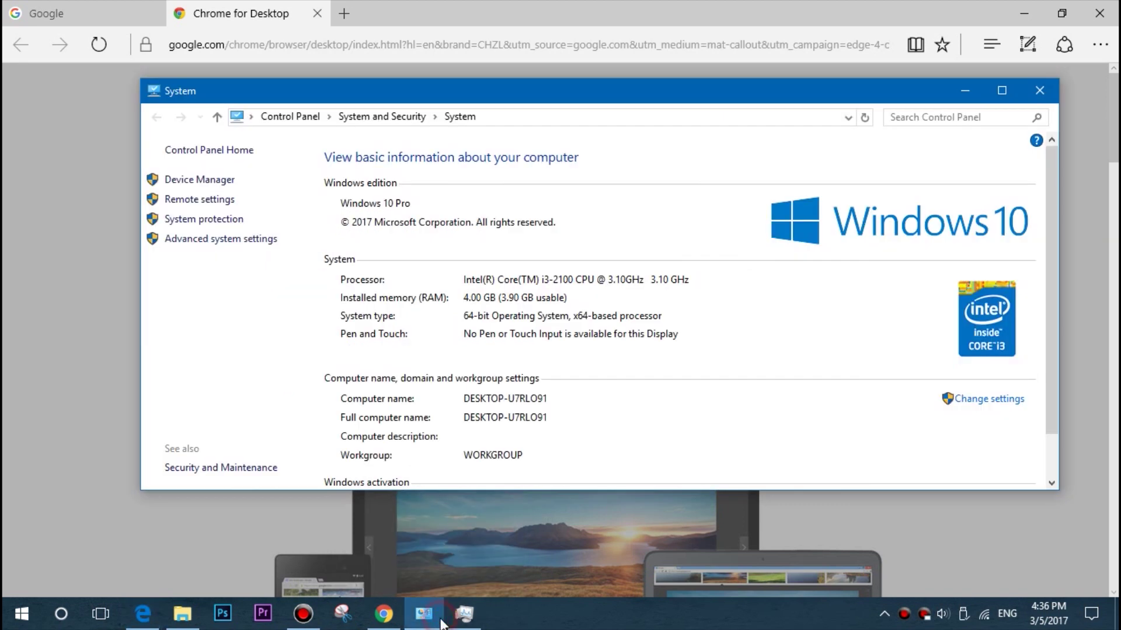
pyautogui.click(5, 455)
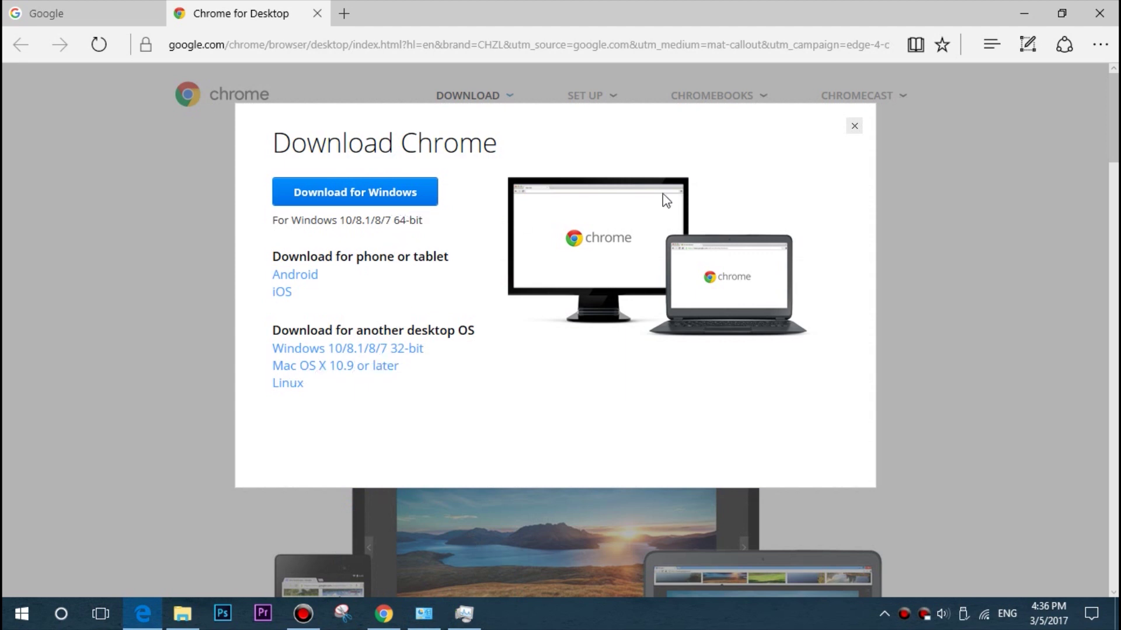
pyautogui.click(854, 126)
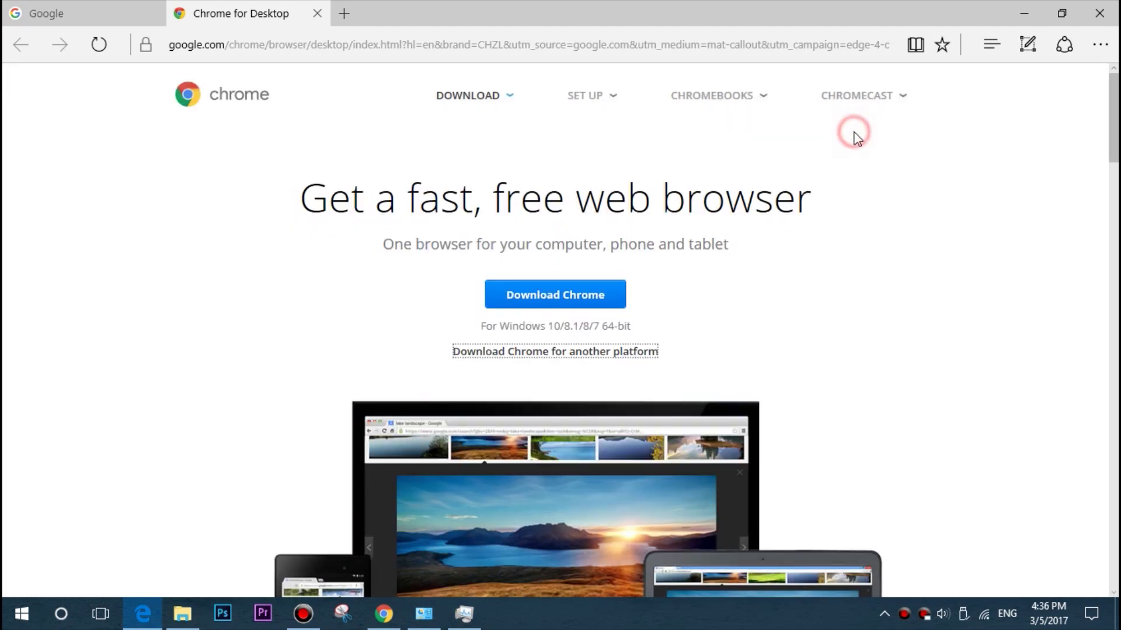
pyautogui.moveTo(875, 235)
pyautogui.scroll(-2, 954, 337)
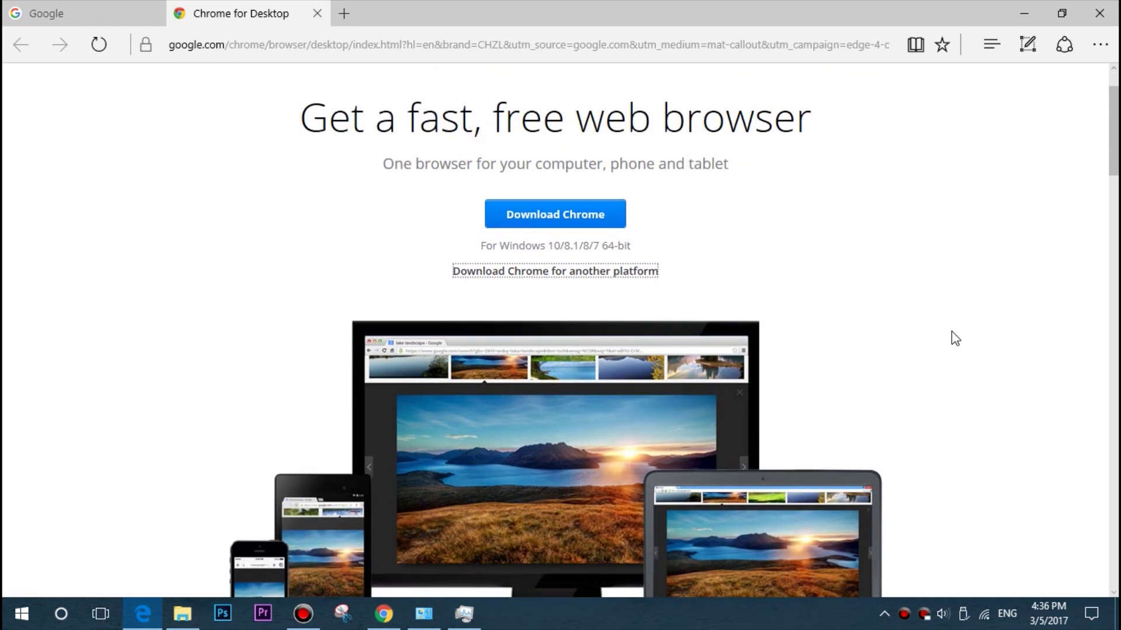